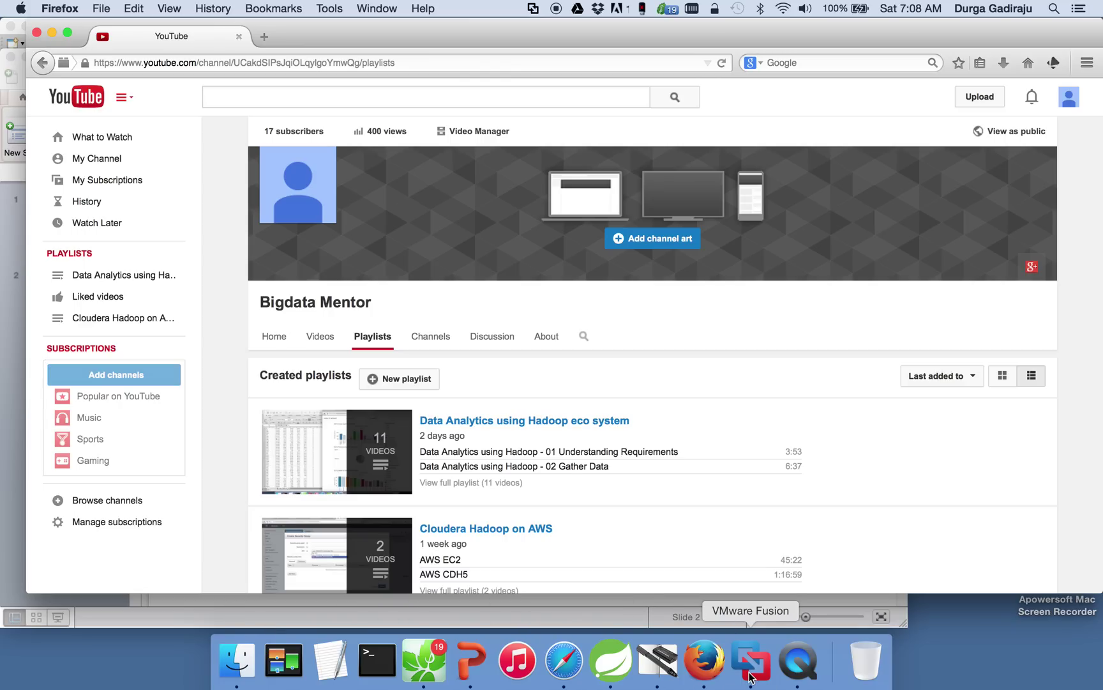
Close the YouTube playlists window and bring the Spring Tool Suite training project forward.
{"action": "left_click", "coordinate": [39, 35]}
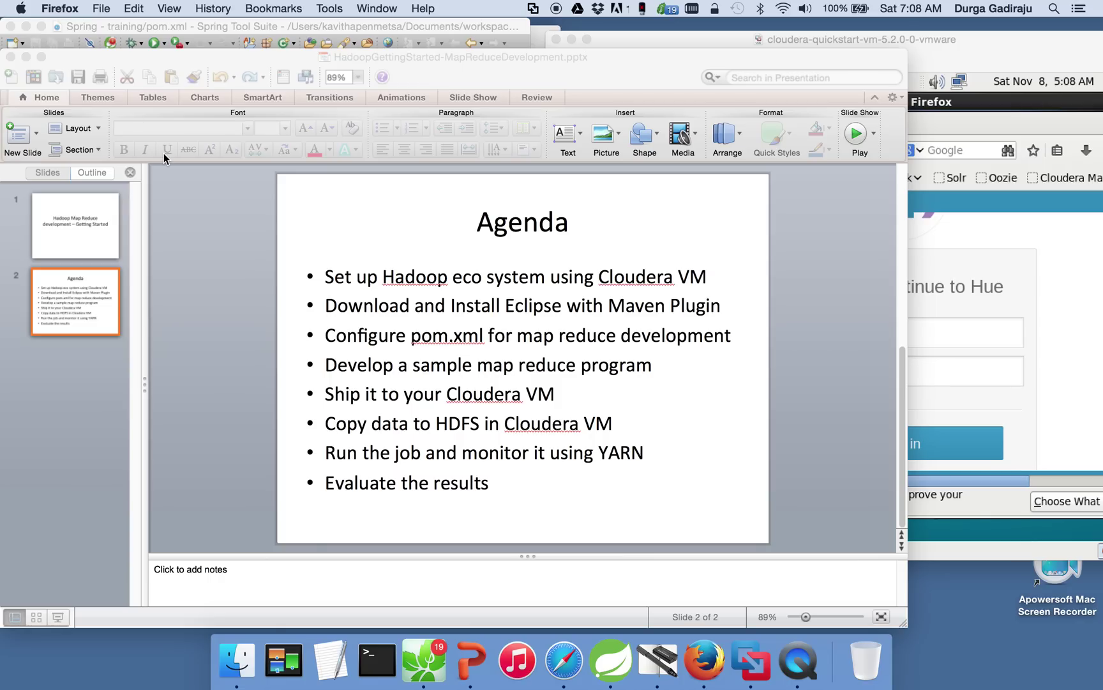
{"action": "left_click", "coordinate": [454, 28]}
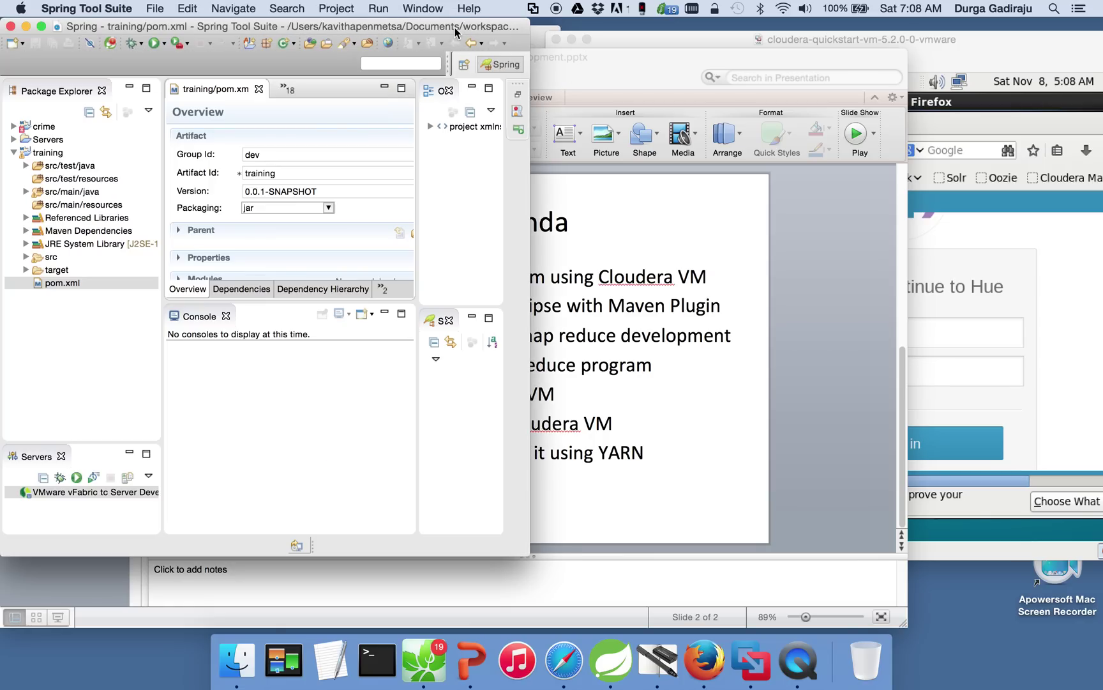
Bring the Cloudera quickstart VM window forward to show the Hue sign-in page.
{"action": "left_click", "coordinate": [1005, 36]}
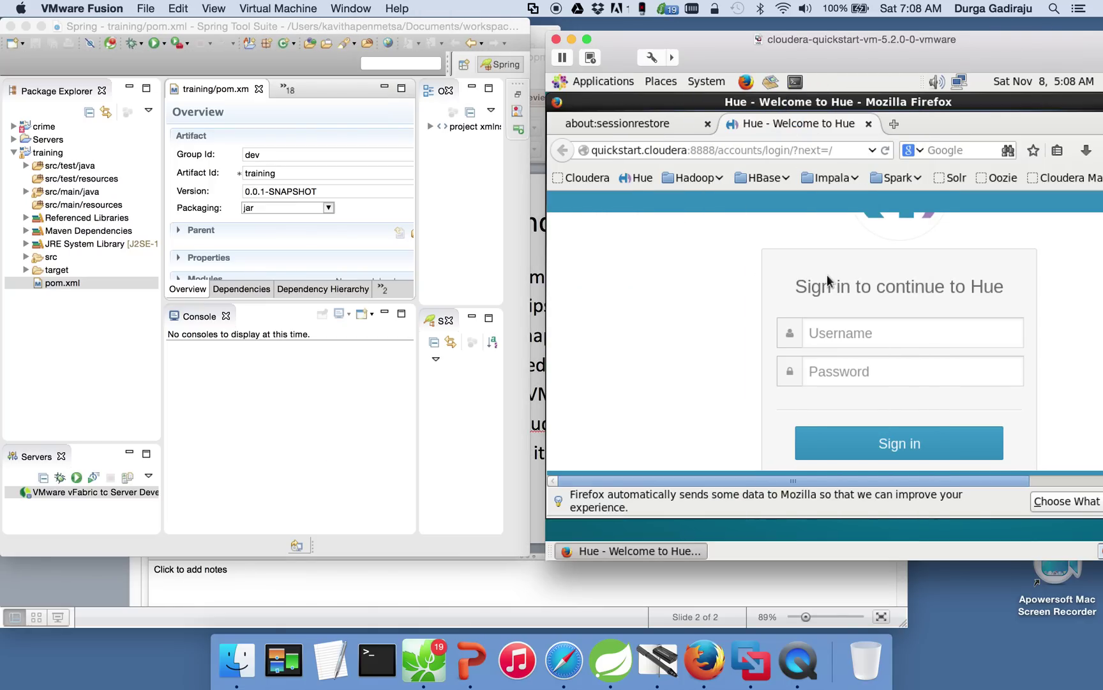